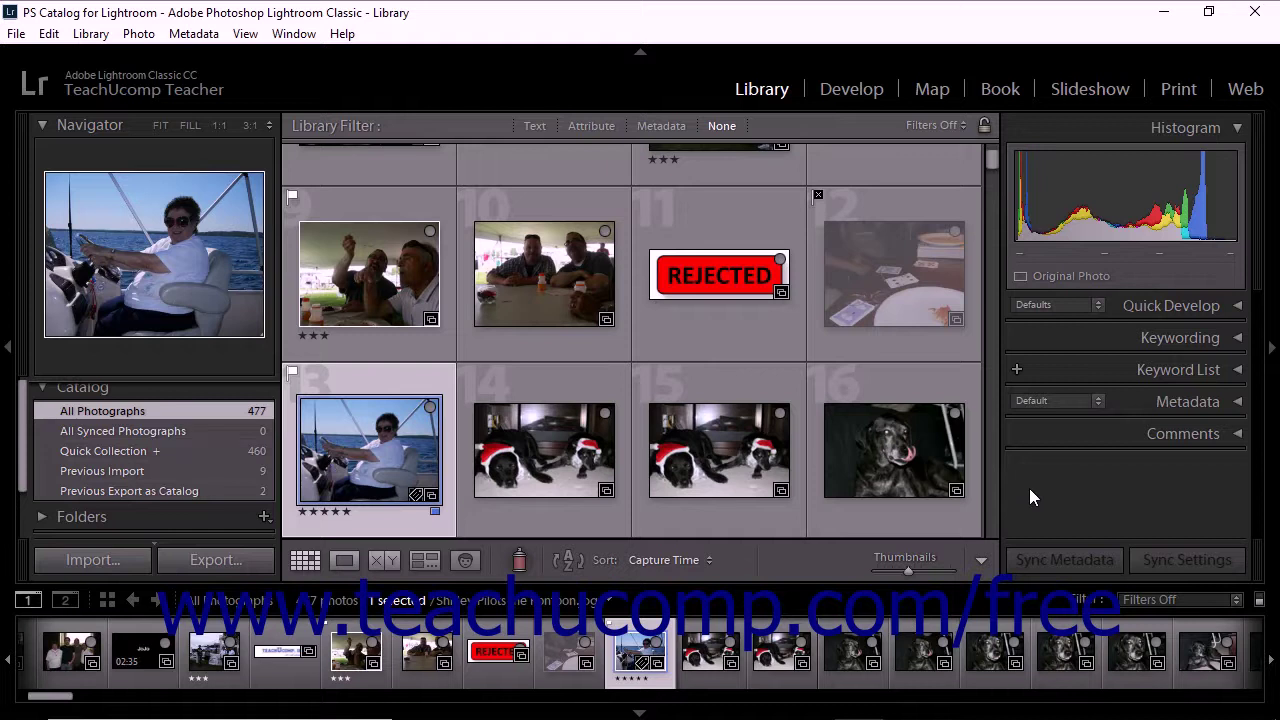
# Caption the selected pontoon photo with the pictured woman's first name followed by "sets sail!" in its metadata.
pyautogui.click(1202, 401)
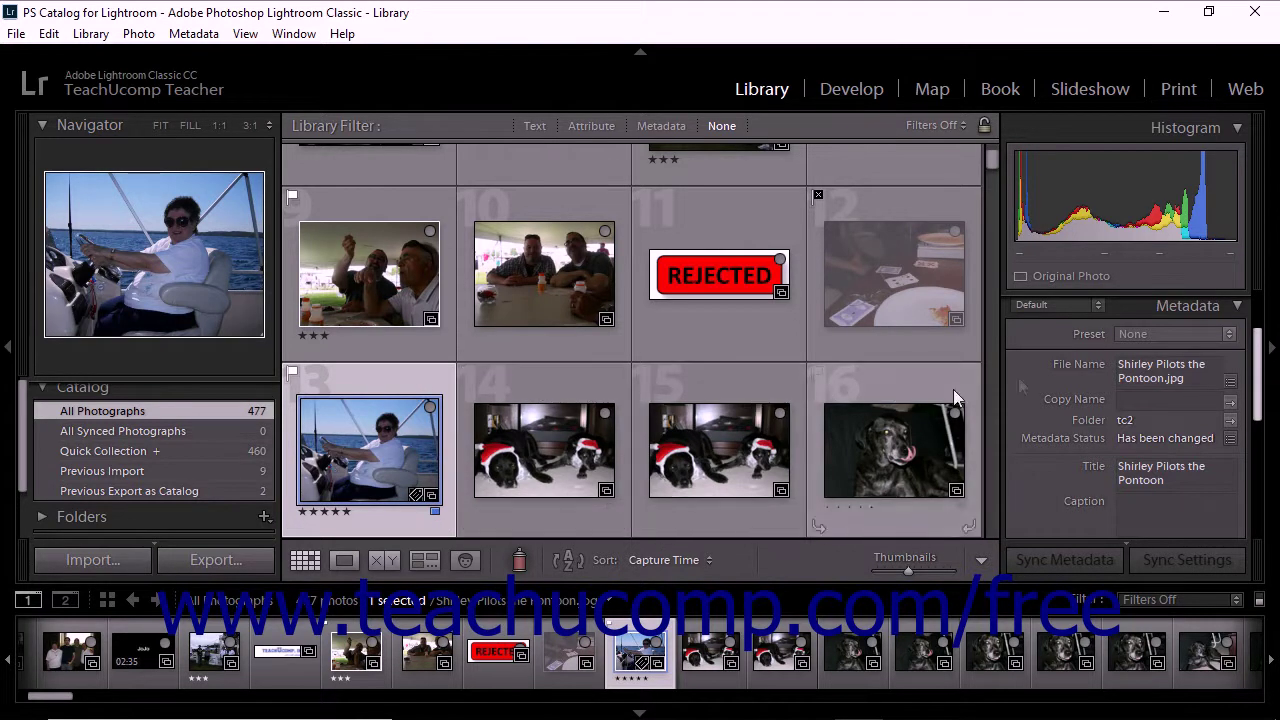
pyautogui.click(1100, 303)
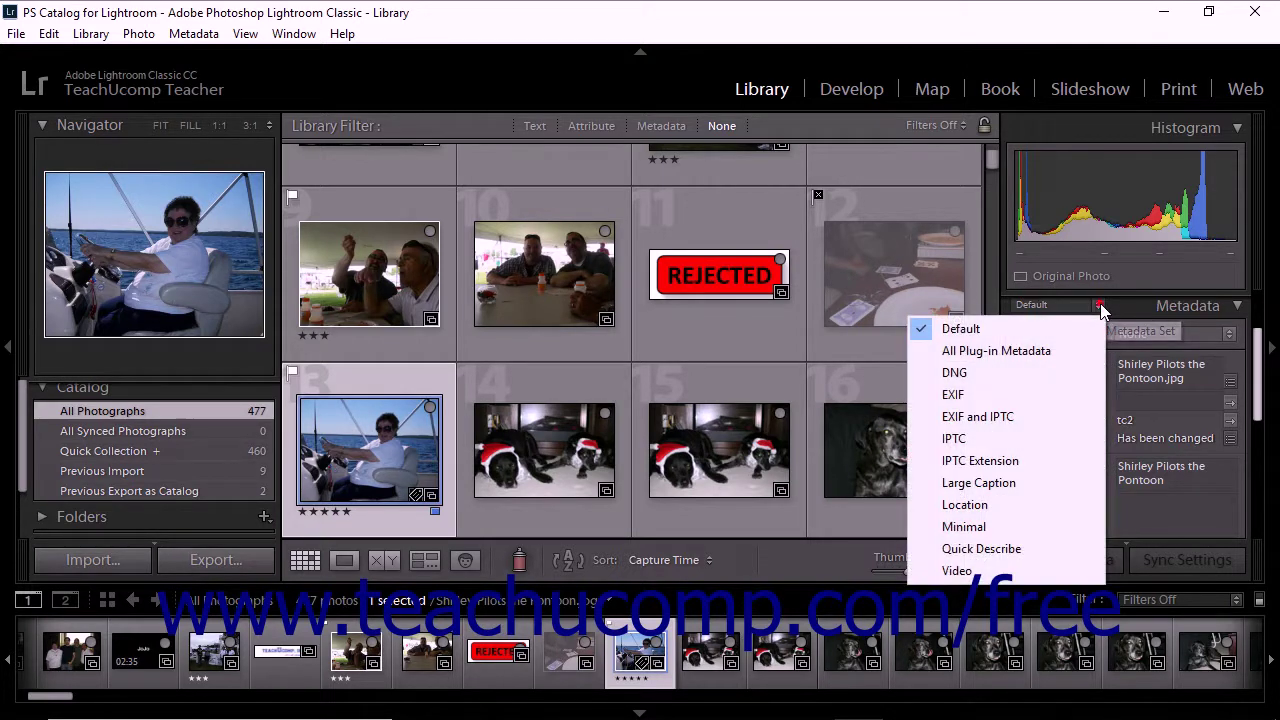
pyautogui.click(1050, 335)
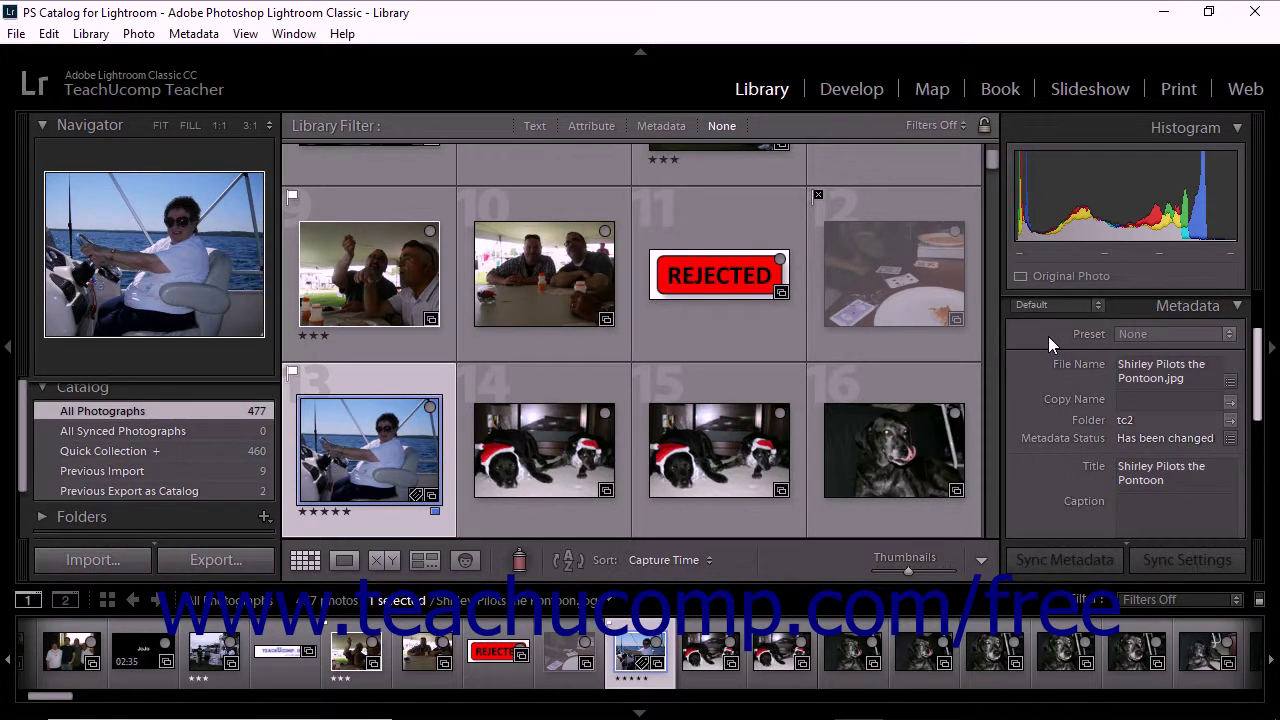
pyautogui.click(1160, 505)
pyautogui.write('Shirley sets sail!')
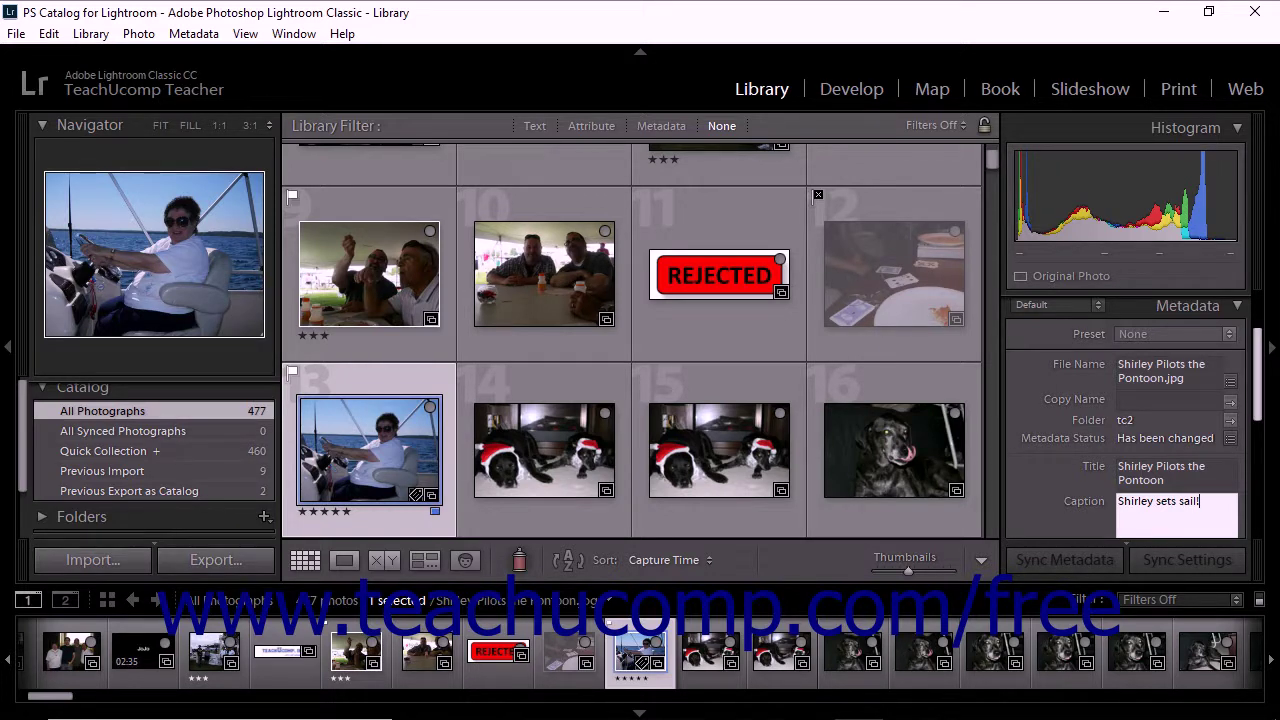
pyautogui.click(1178, 476)
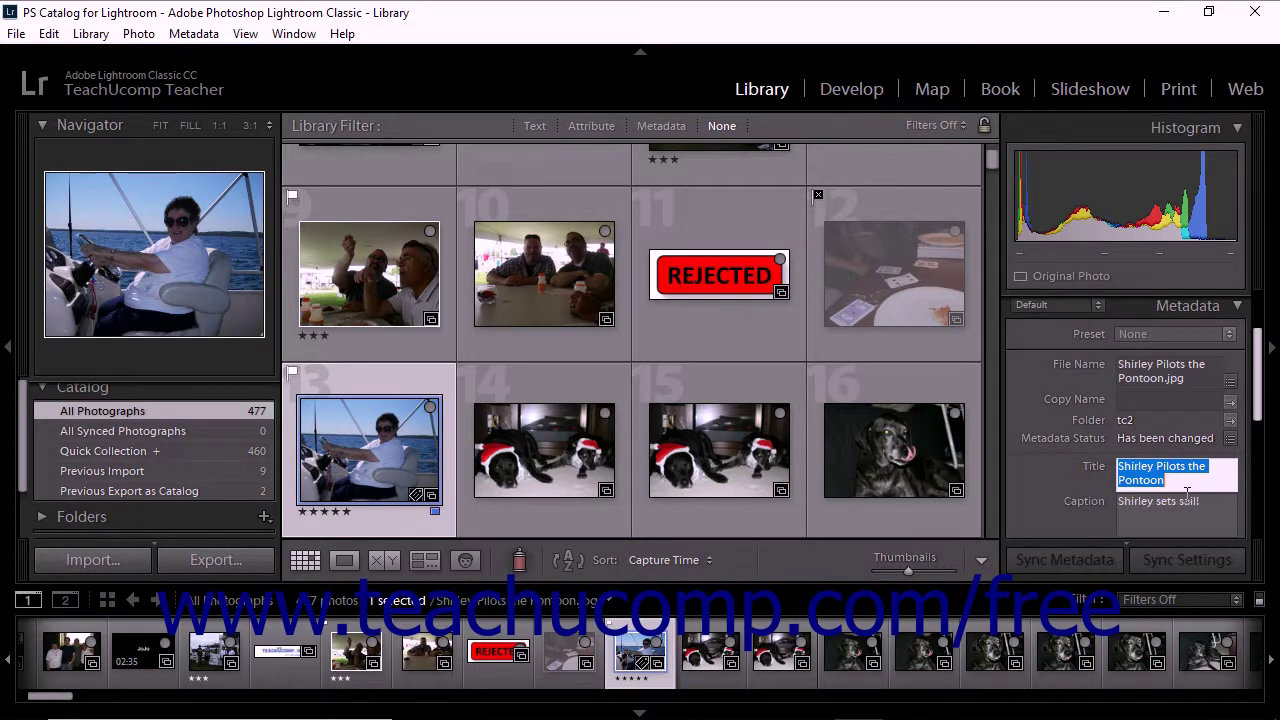
# Start editing metadata presets and include all Basic Info fields except Caption.
pyautogui.click(1230, 334)
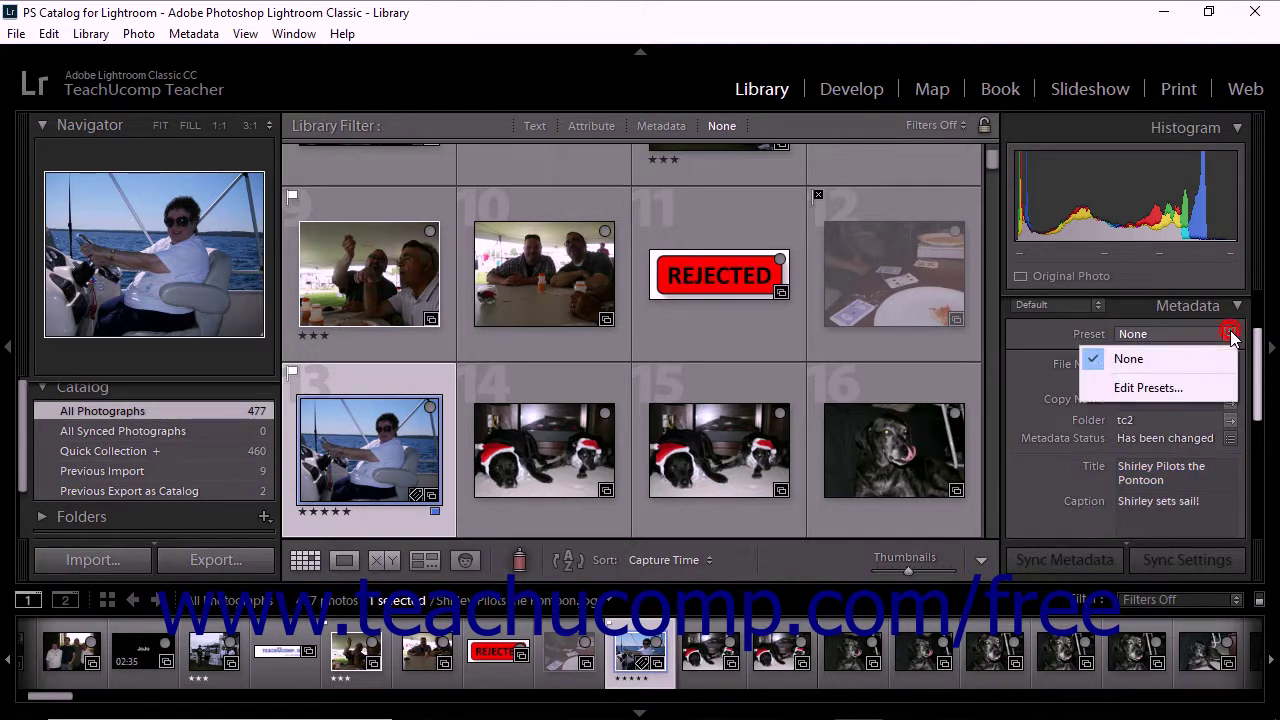
pyautogui.click(1192, 390)
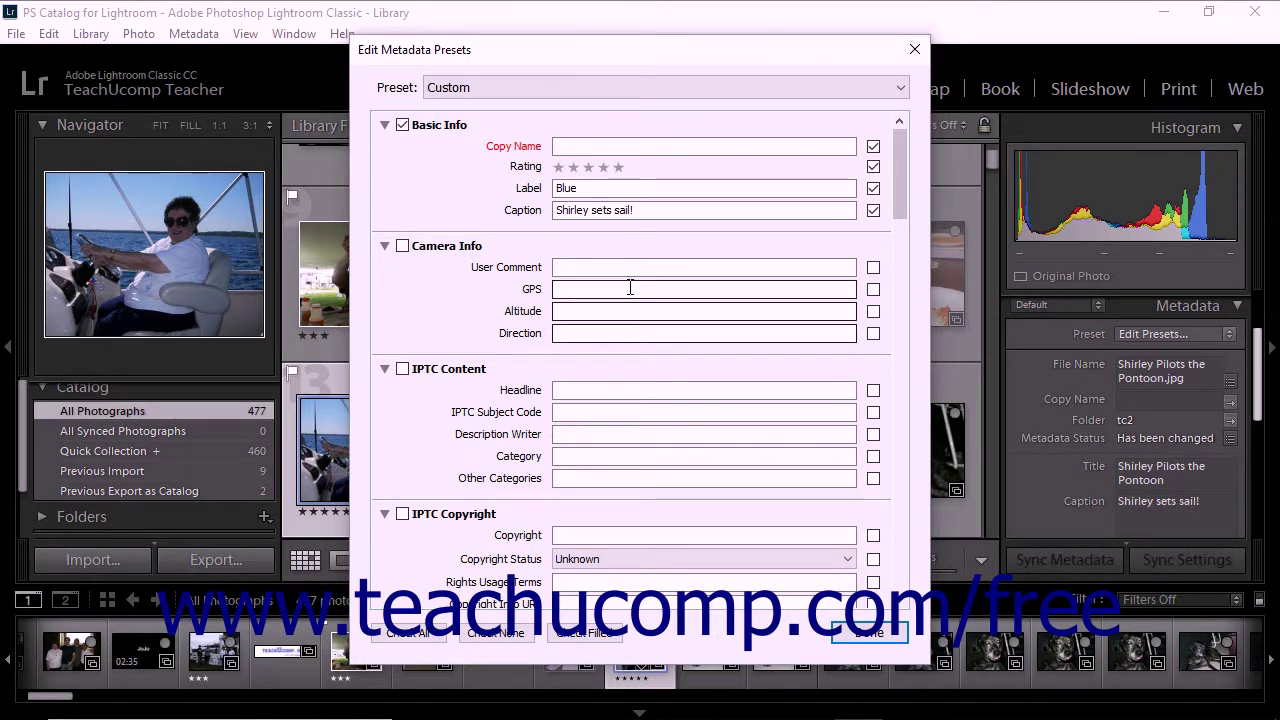
pyautogui.click(403, 126)
pyautogui.click(403, 126)
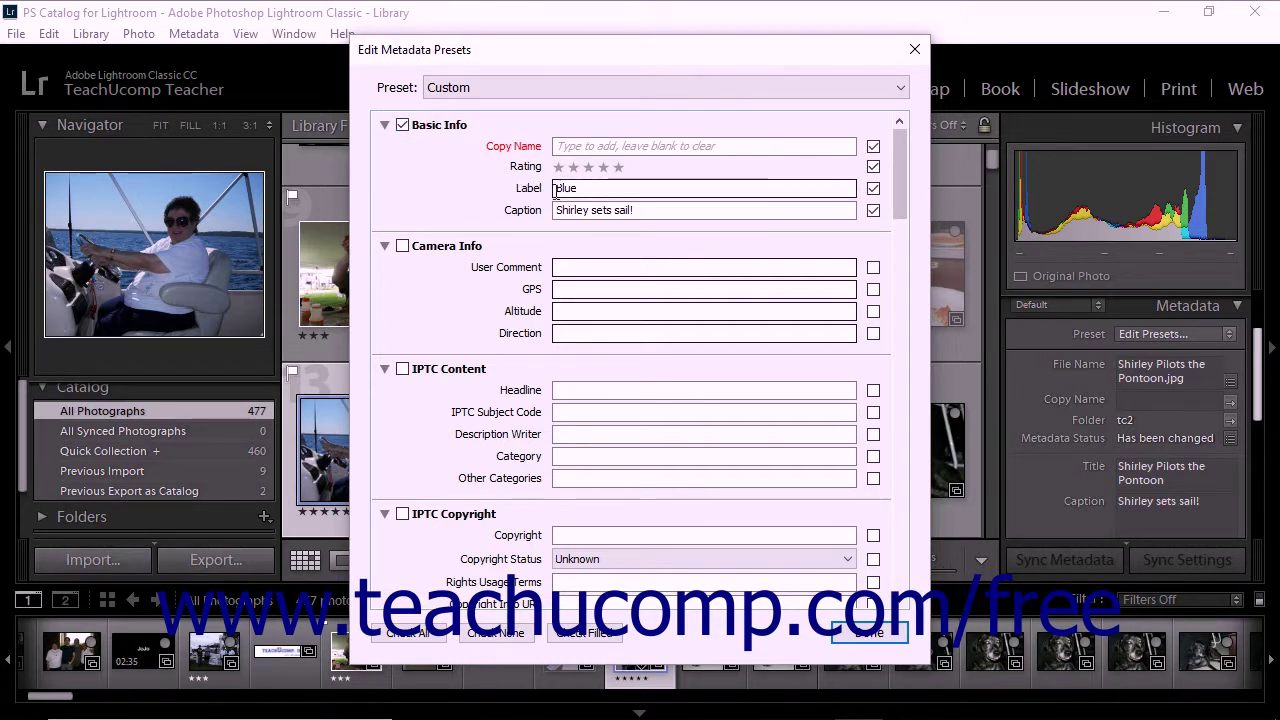
pyautogui.click(873, 210)
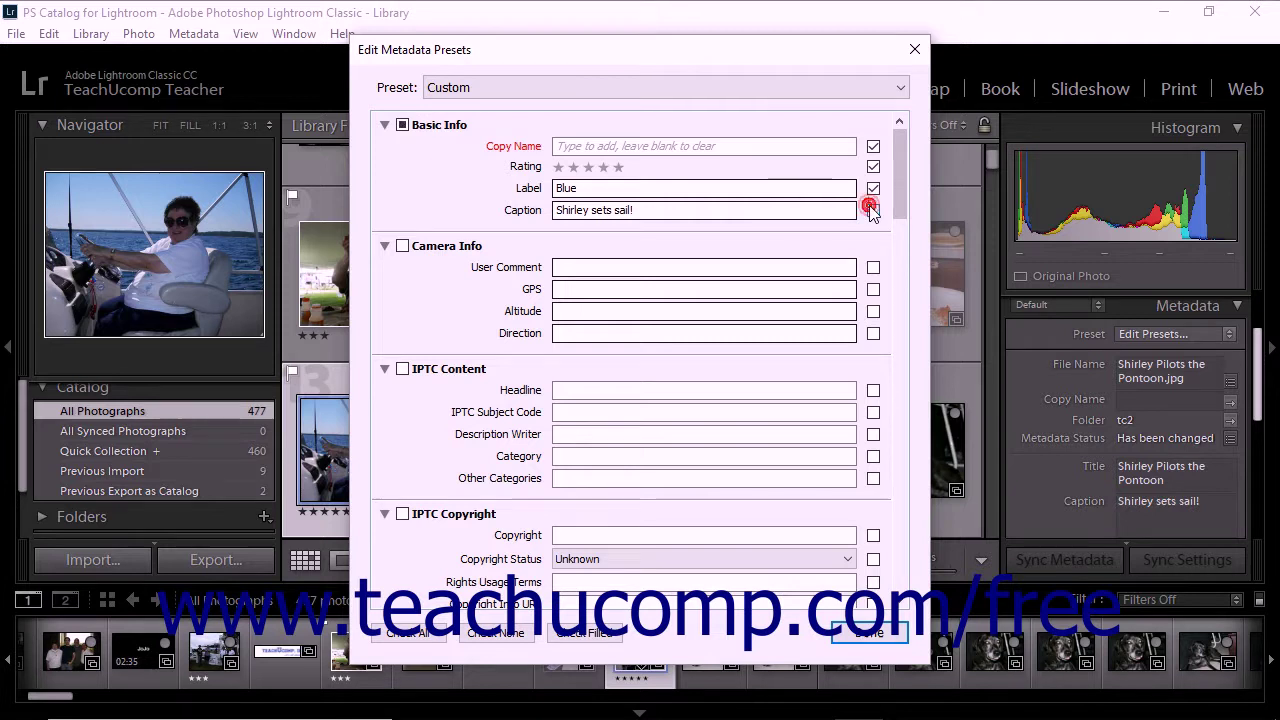
# Include the Camera Info fields in the preset and set User Comment to "Shot using my Rebel".
pyautogui.click(457, 246)
pyautogui.click(628, 267)
pyautogui.write('Shot using my Rebel')
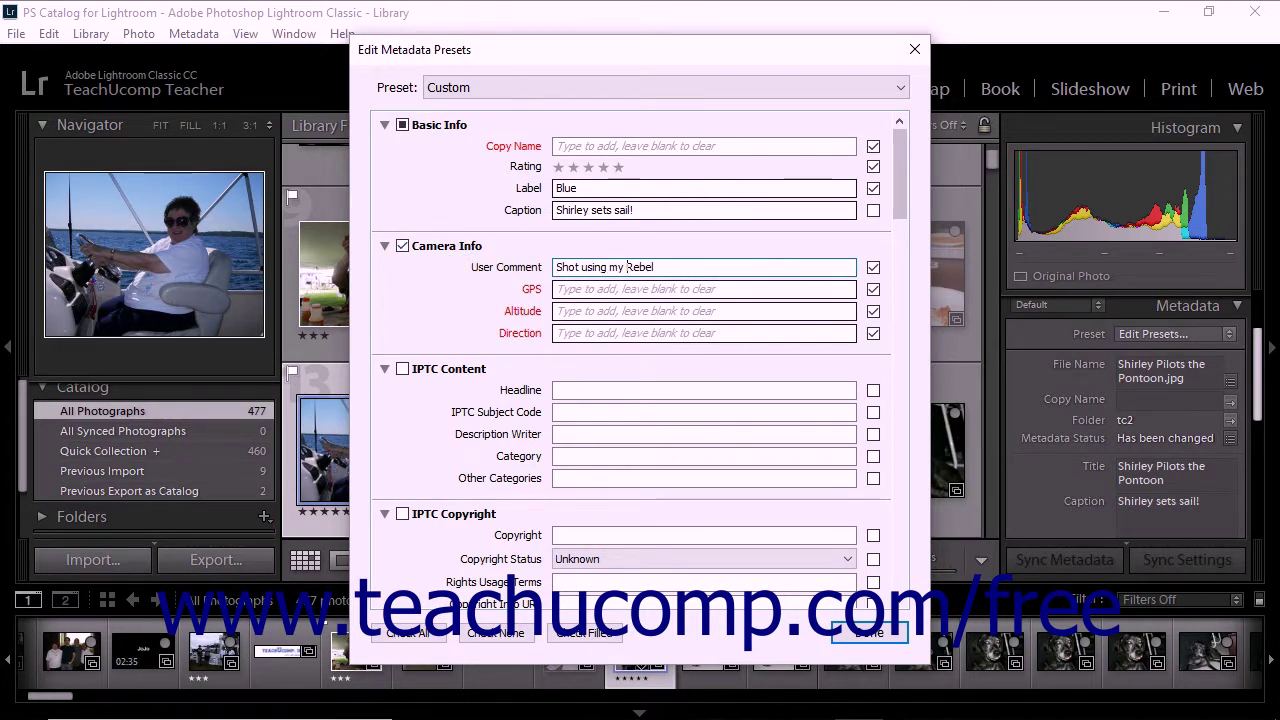
pyautogui.moveTo(894, 159); pyautogui.dragTo(872, 140)
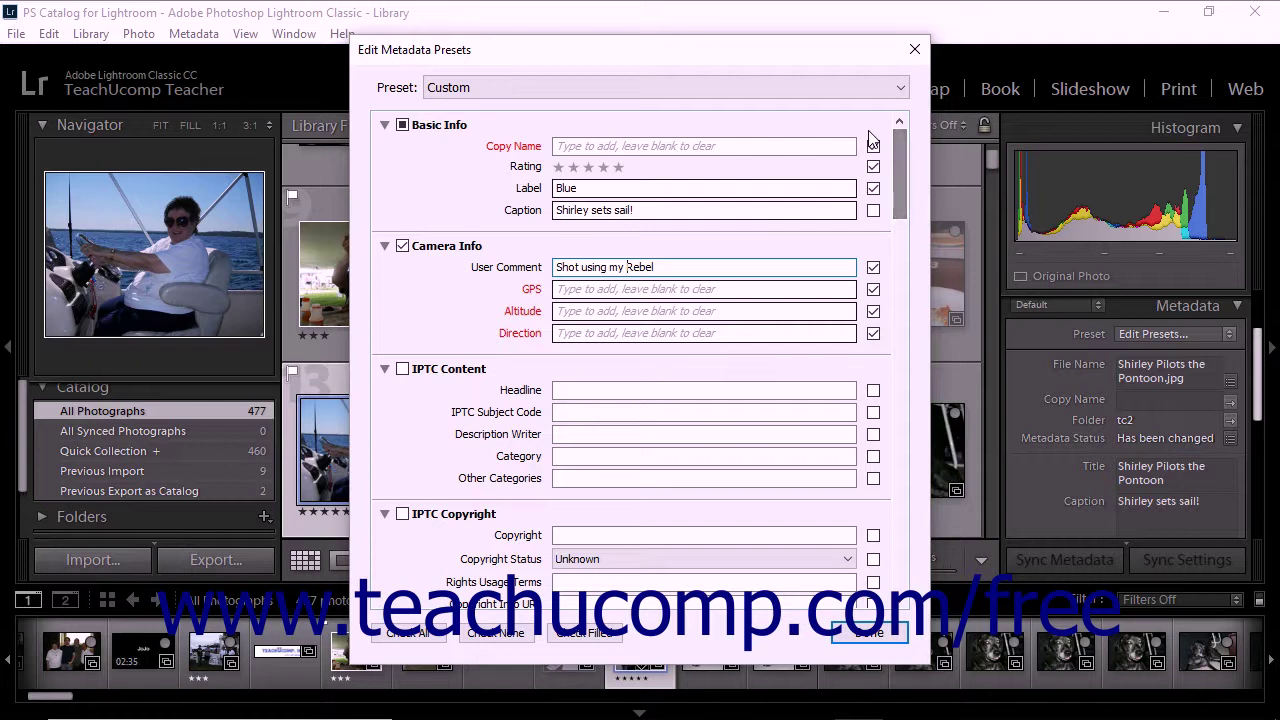
# Save the current settings as a new metadata preset named "My Metadata" and finish editing presets.
pyautogui.click(901, 88)
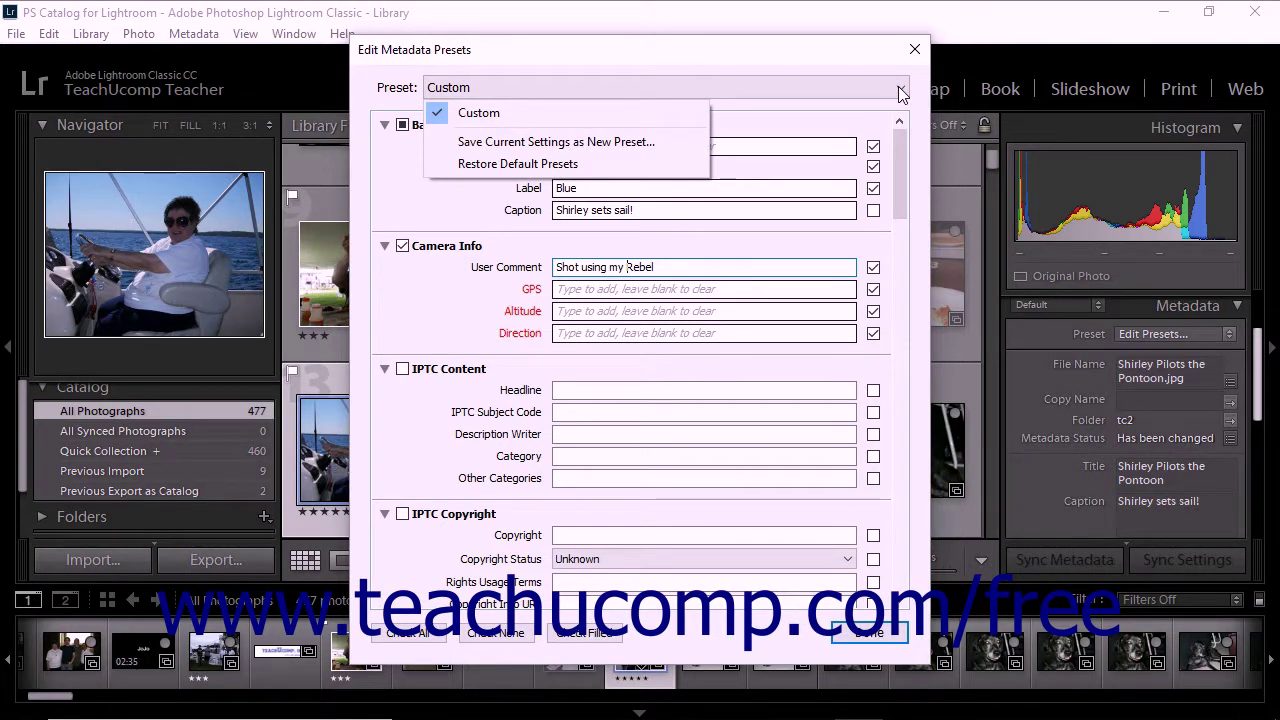
pyautogui.click(625, 141)
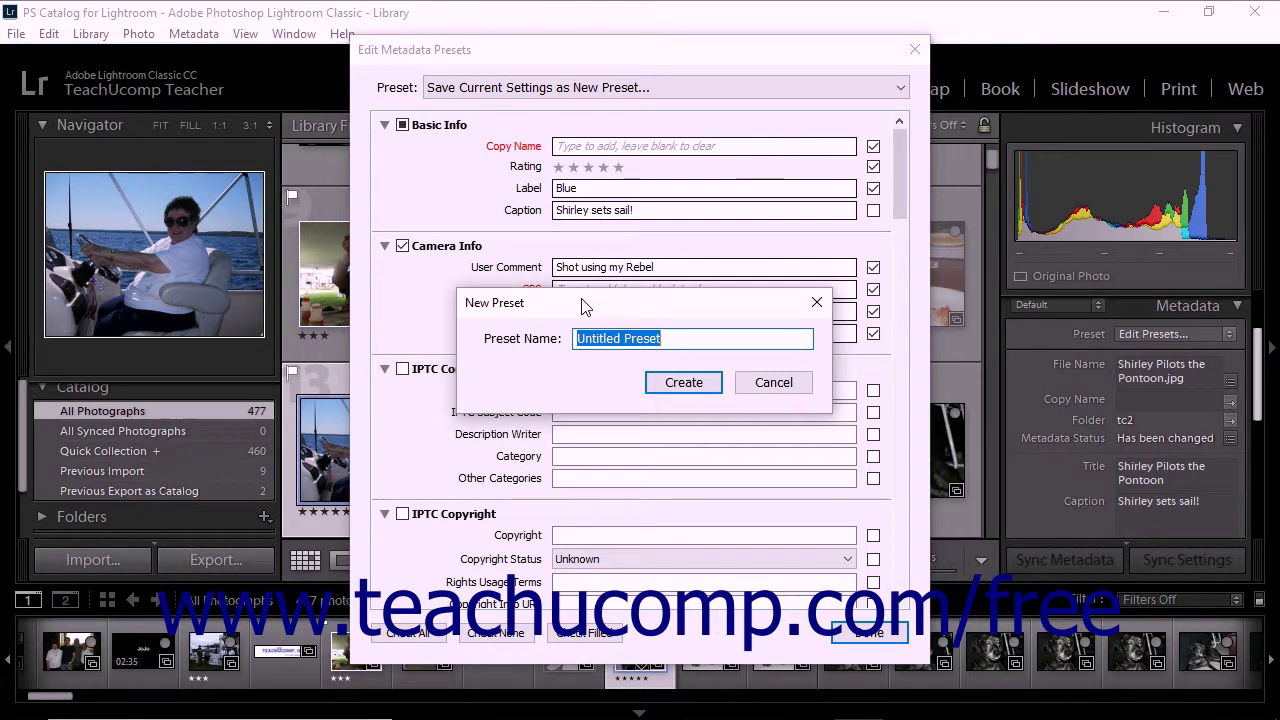
pyautogui.write('My Metadata')
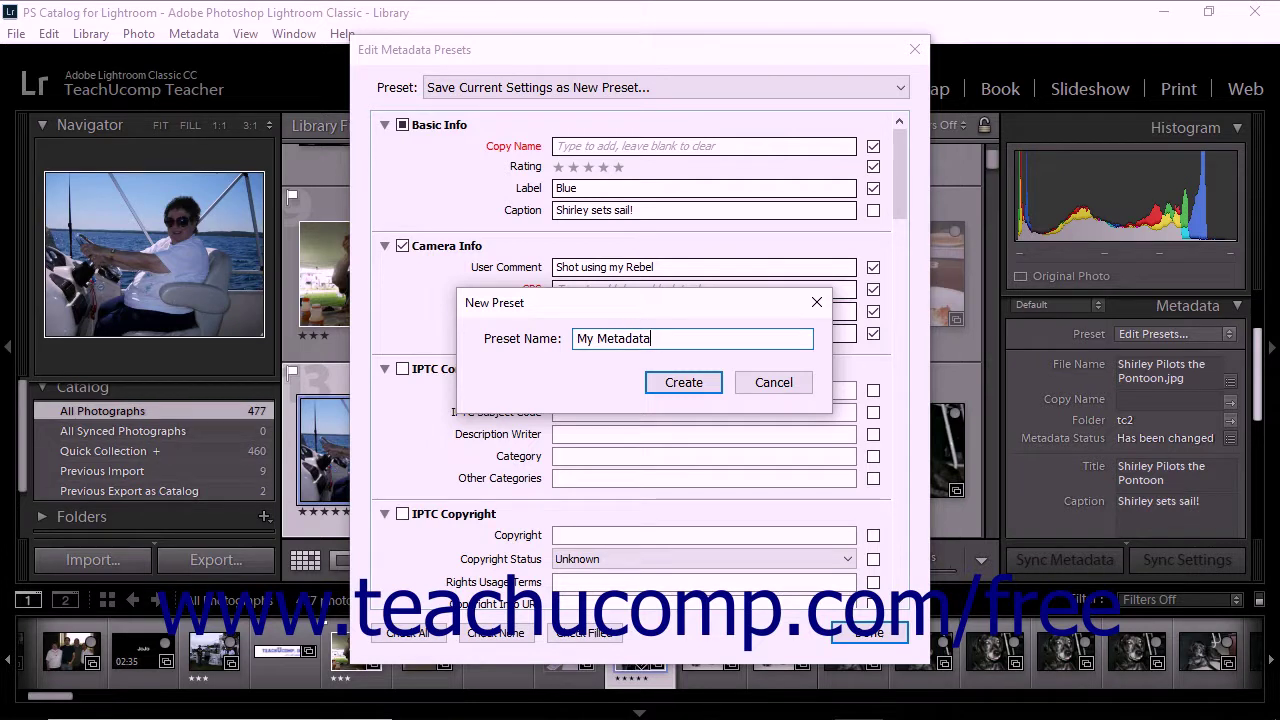
pyautogui.click(690, 381)
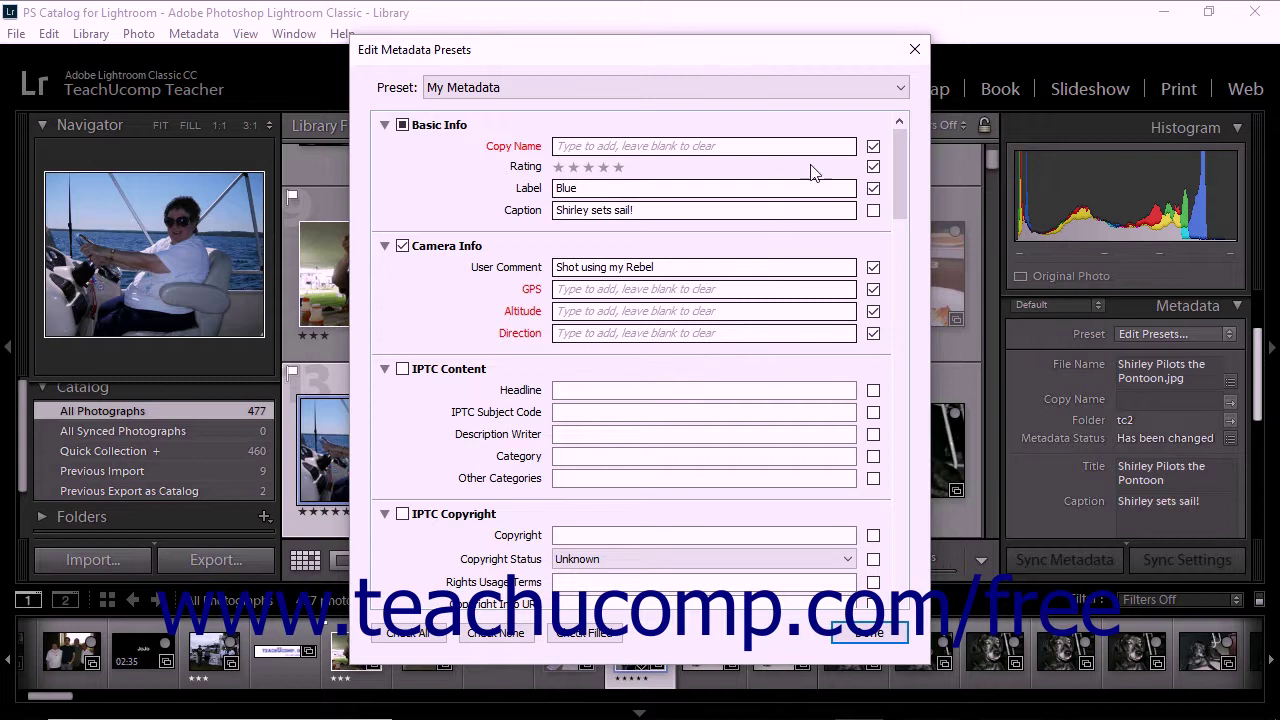
pyautogui.click(898, 88)
pyautogui.click(570, 113)
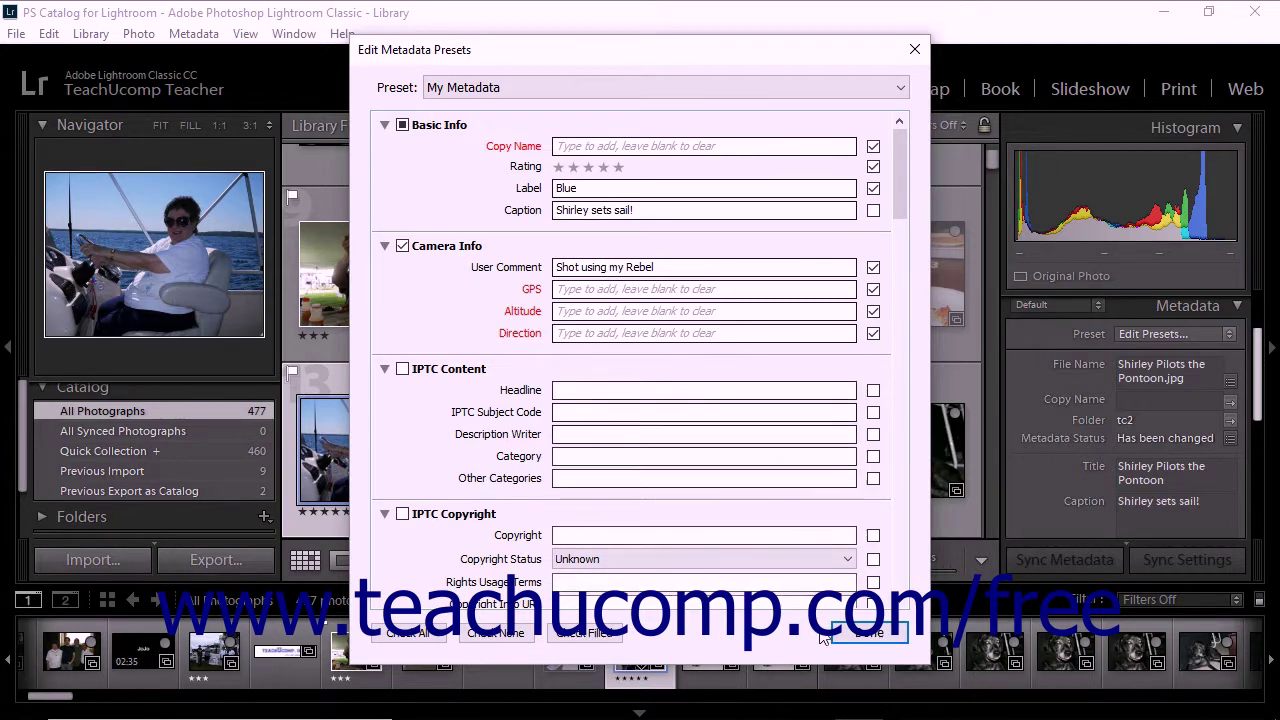
pyautogui.click(869, 633)
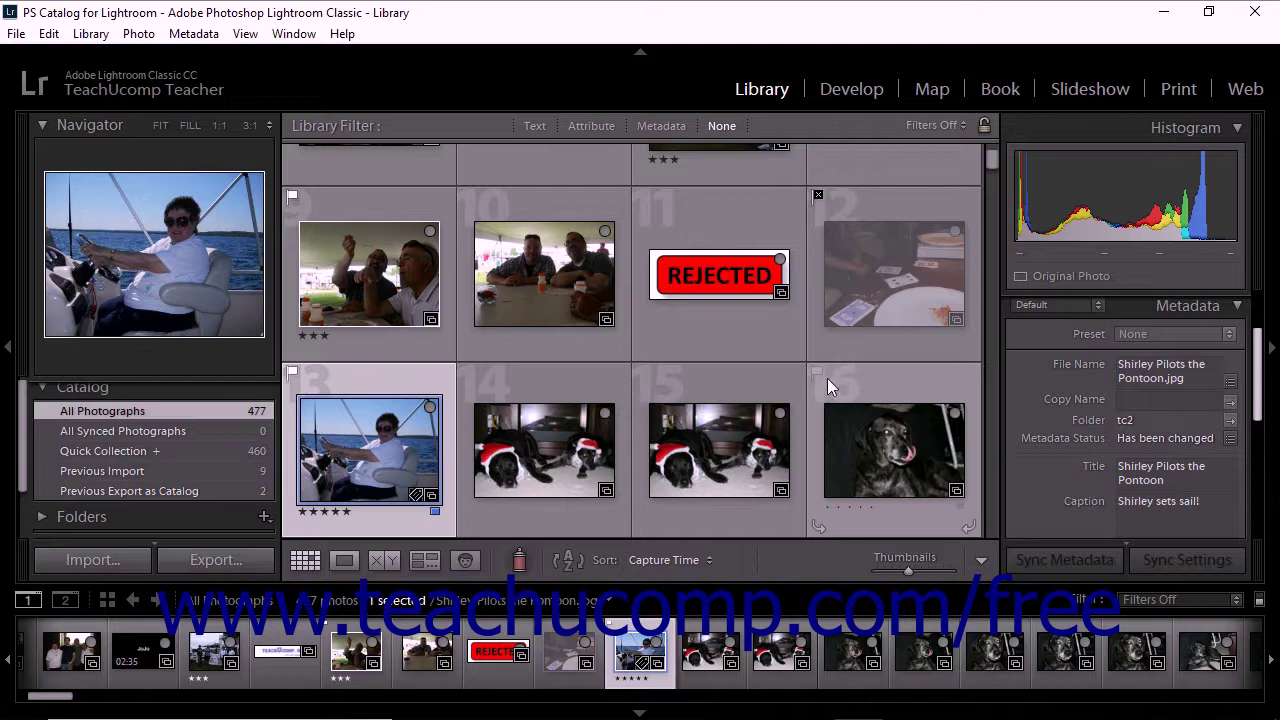
# Apply the My Metadata preset to the photo Family.jpg.
pyautogui.click(1234, 337)
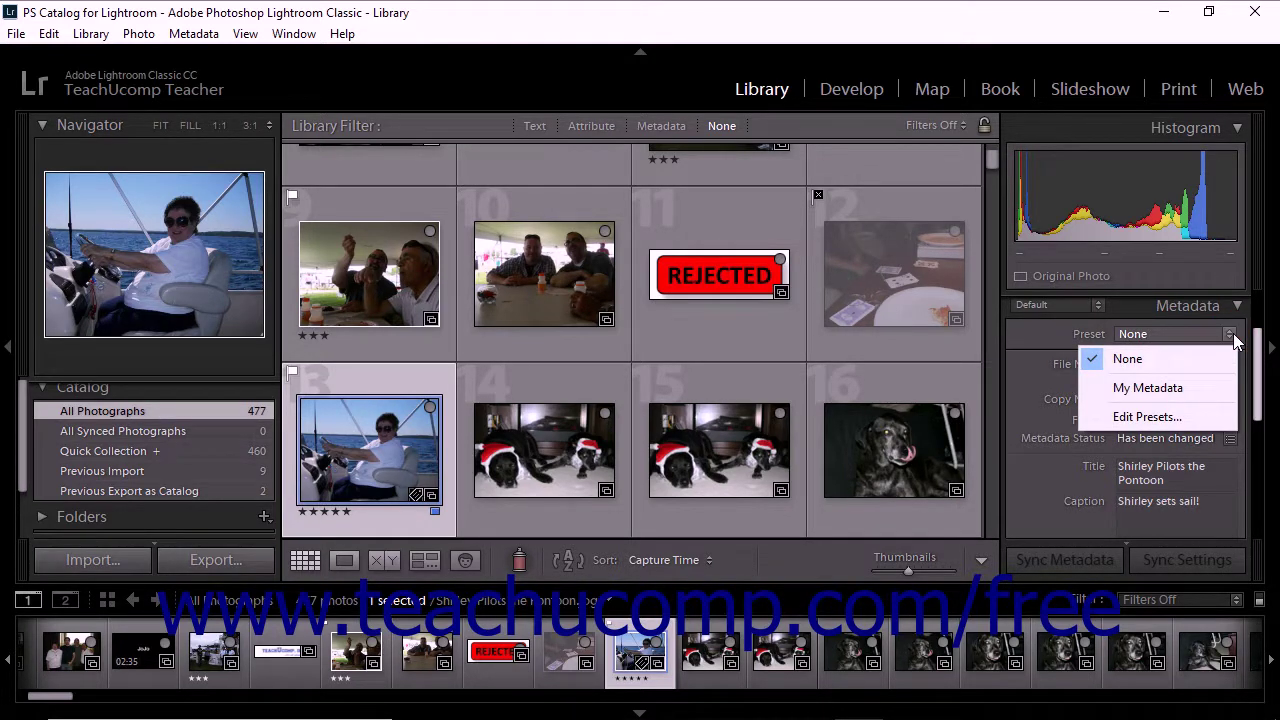
pyautogui.click(1039, 331)
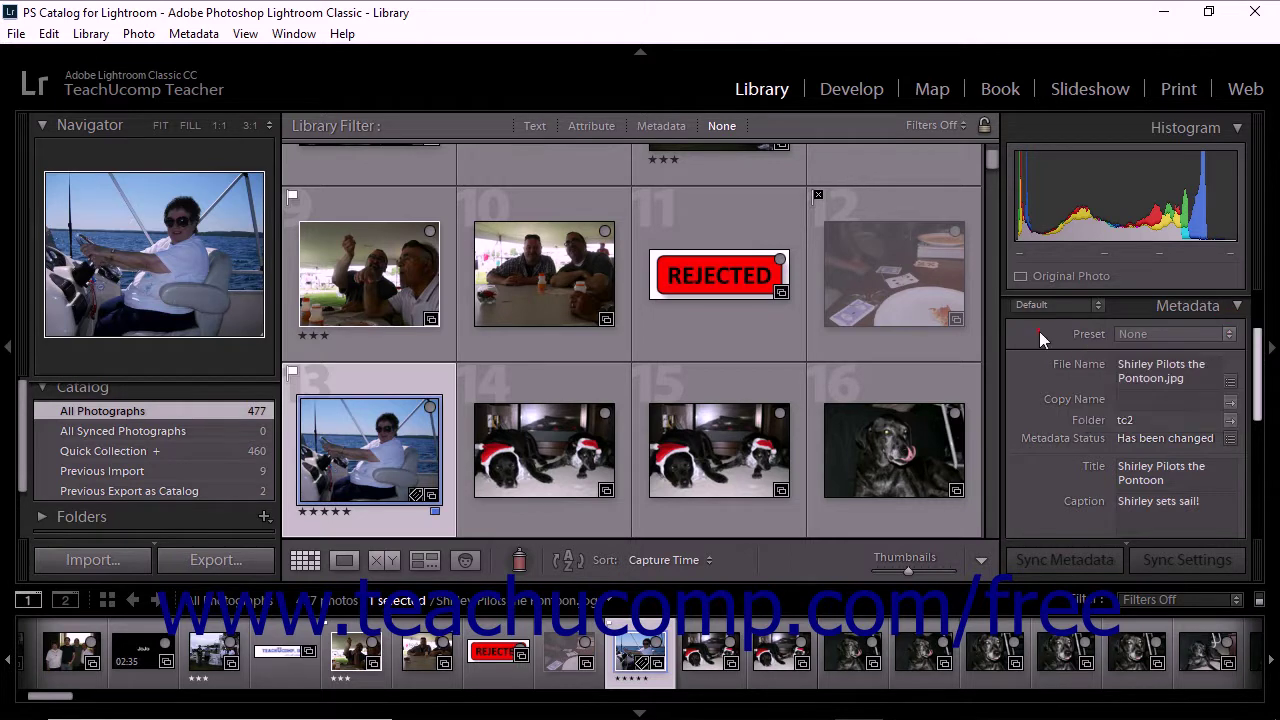
pyautogui.scroll(3, 842, 435)
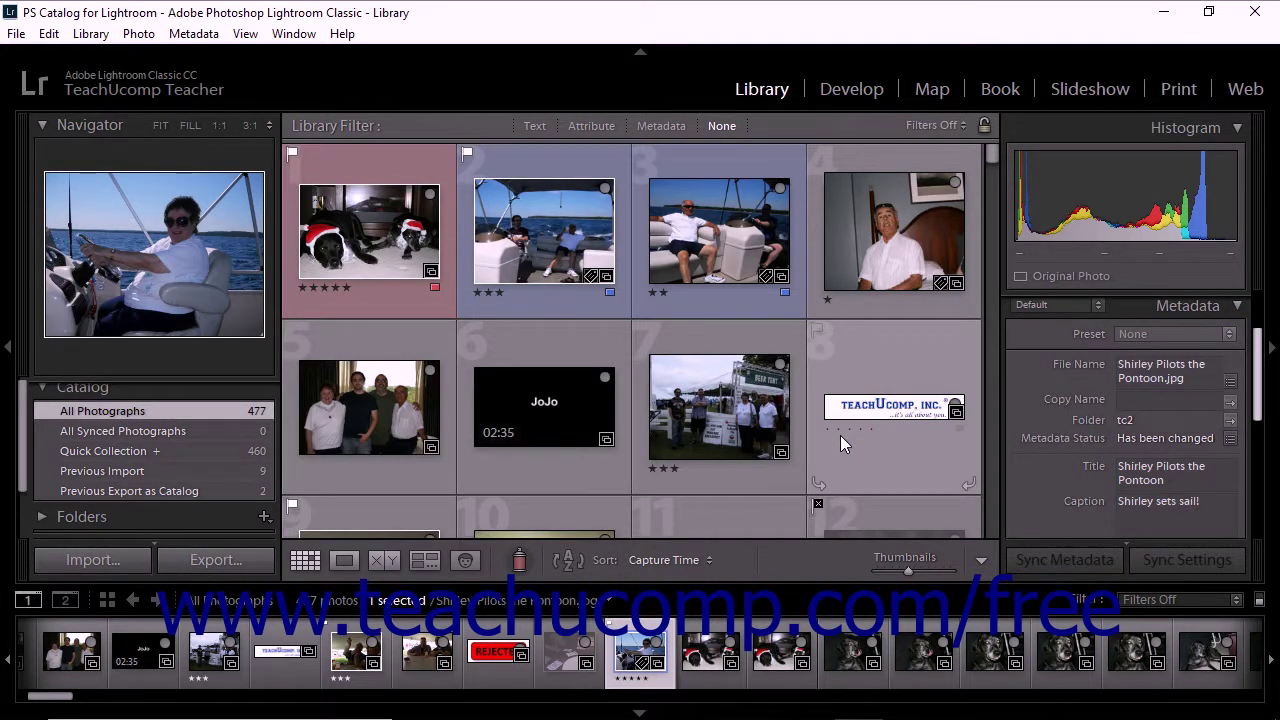
pyautogui.click(340, 397)
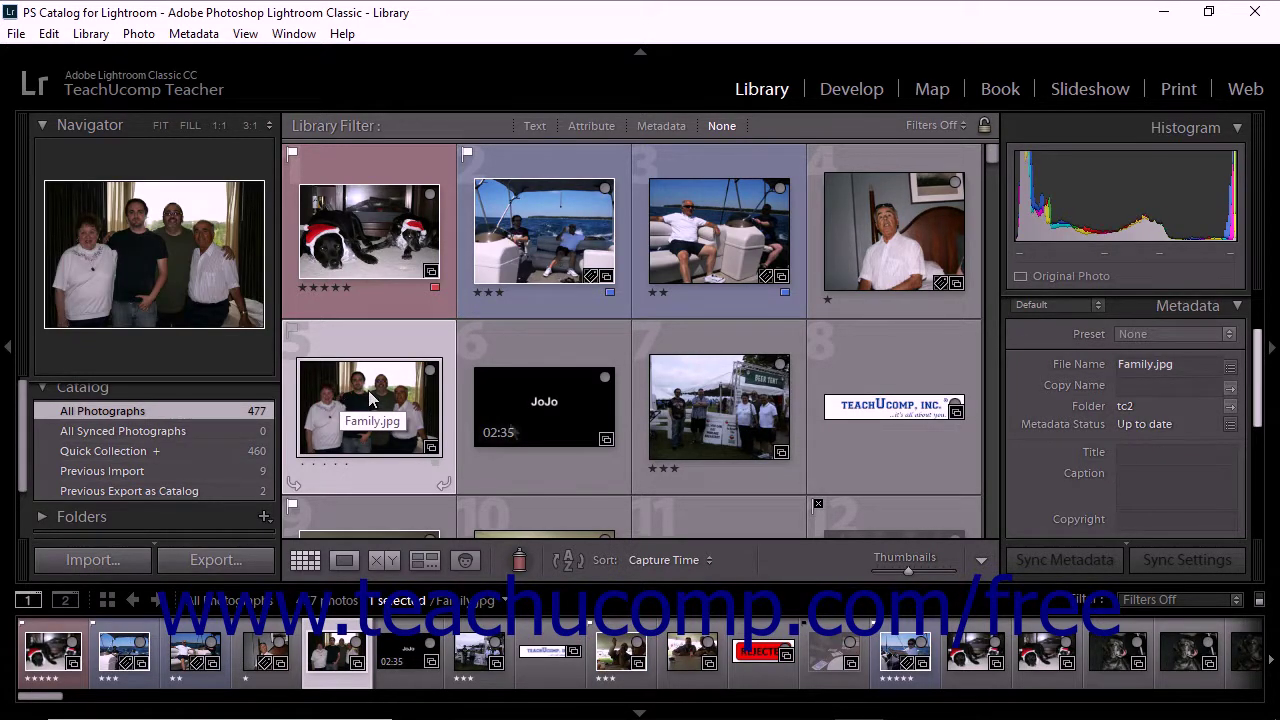
pyautogui.click(1229, 338)
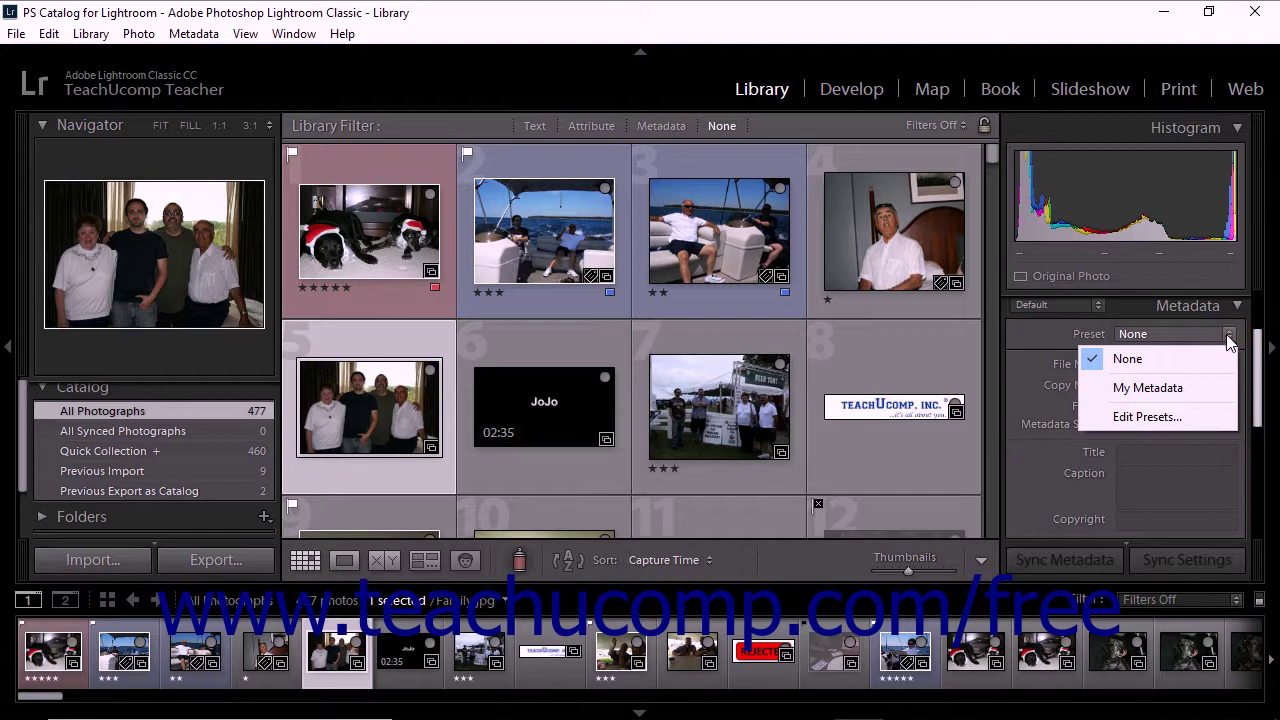
pyautogui.click(1183, 394)
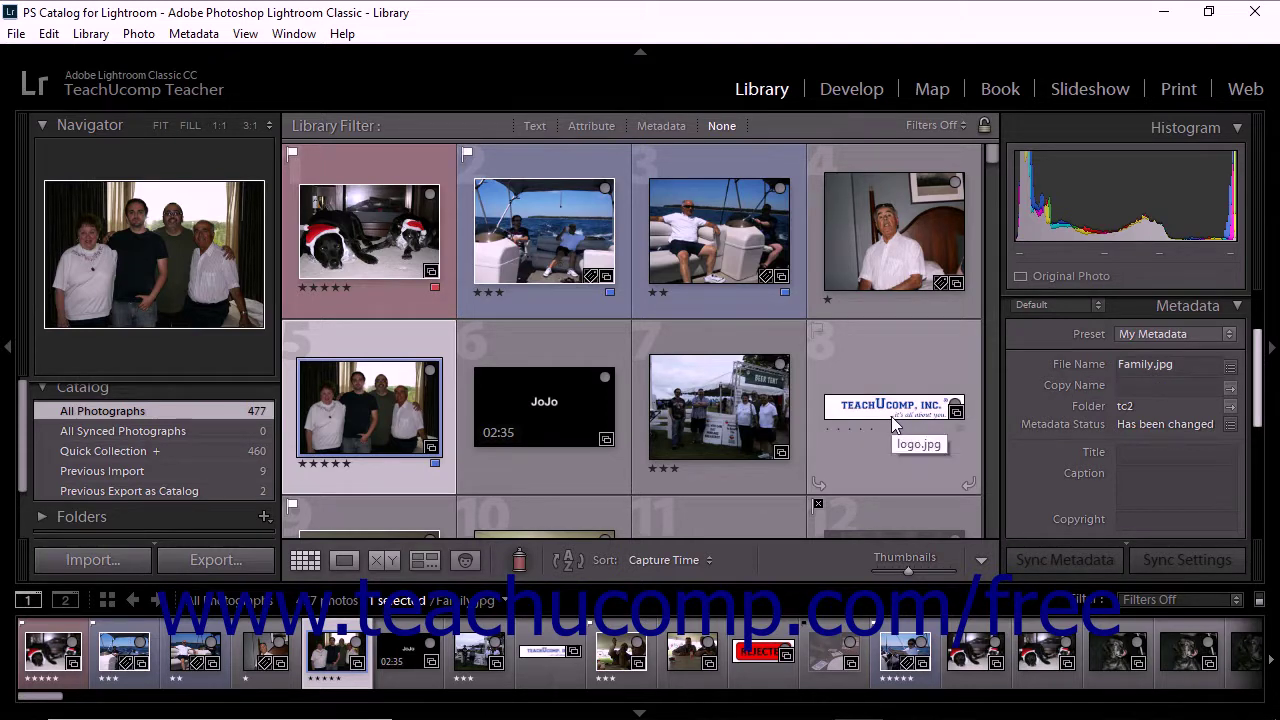
# Select the photo of the woman piloting the pontoon and open its capture time for editing.
pyautogui.scroll(-1, 891, 416)
pyautogui.scroll(-2, 891, 416)
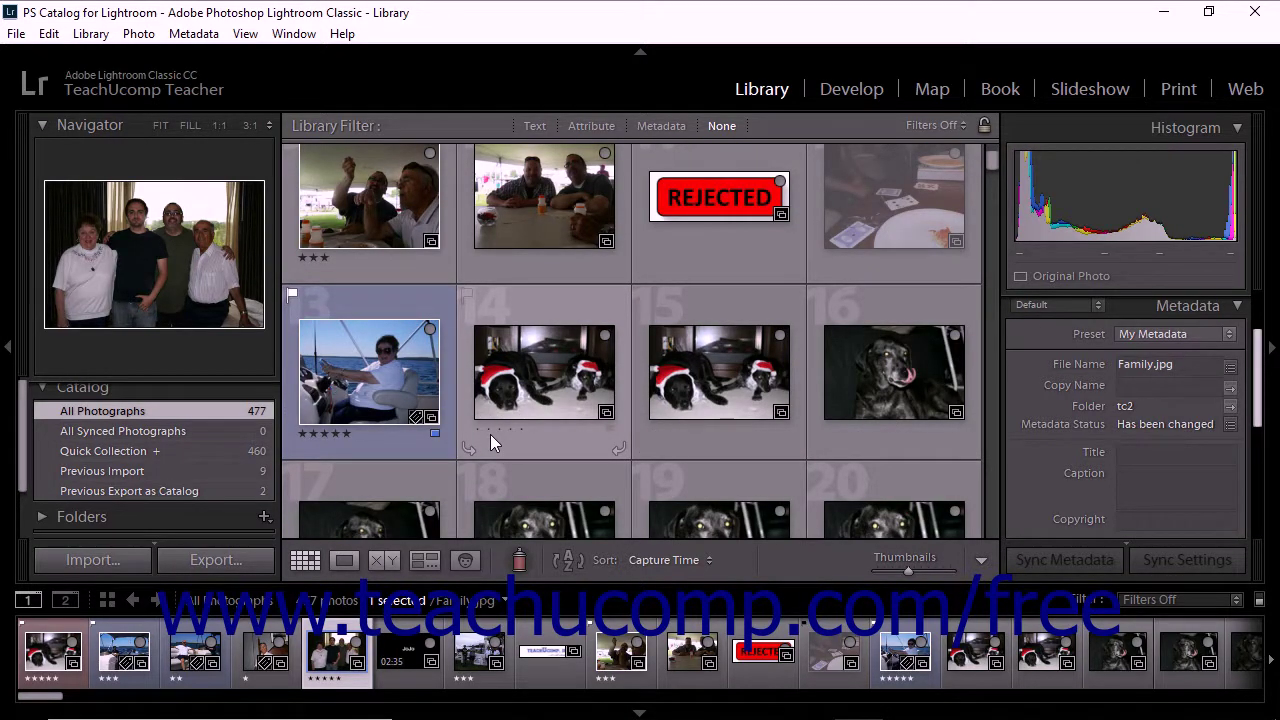
pyautogui.click(345, 367)
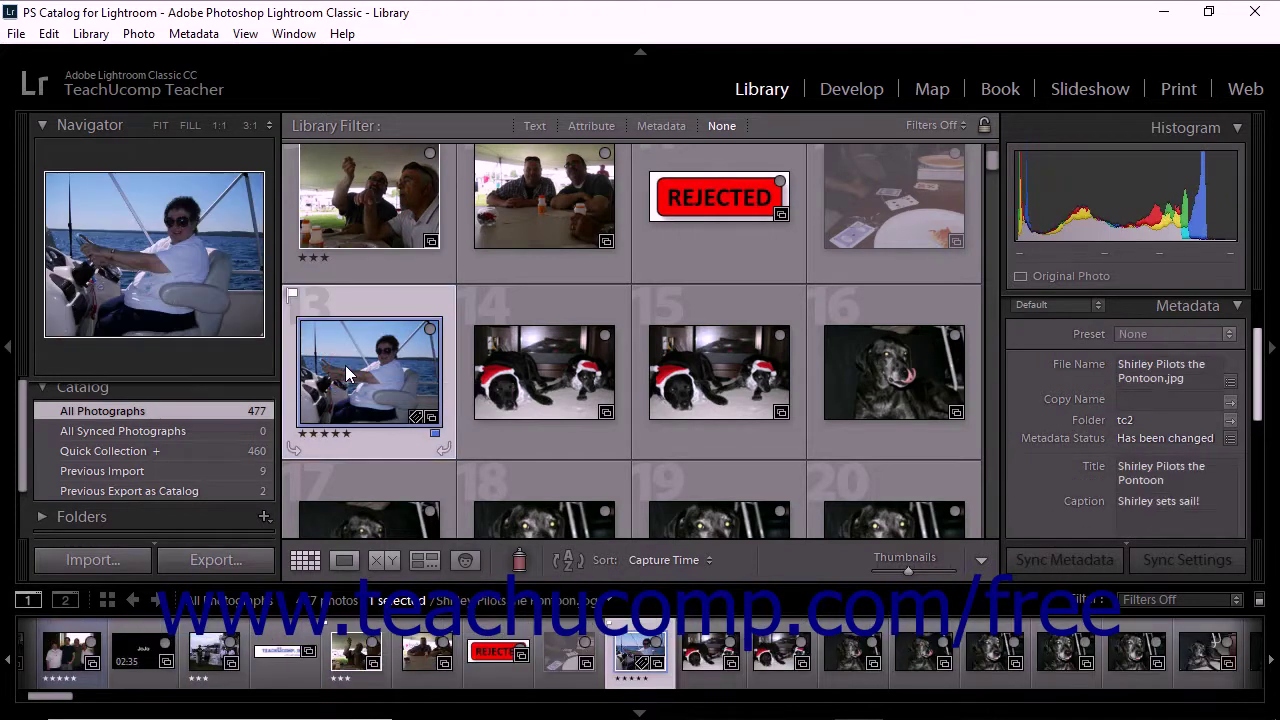
pyautogui.click(194, 34)
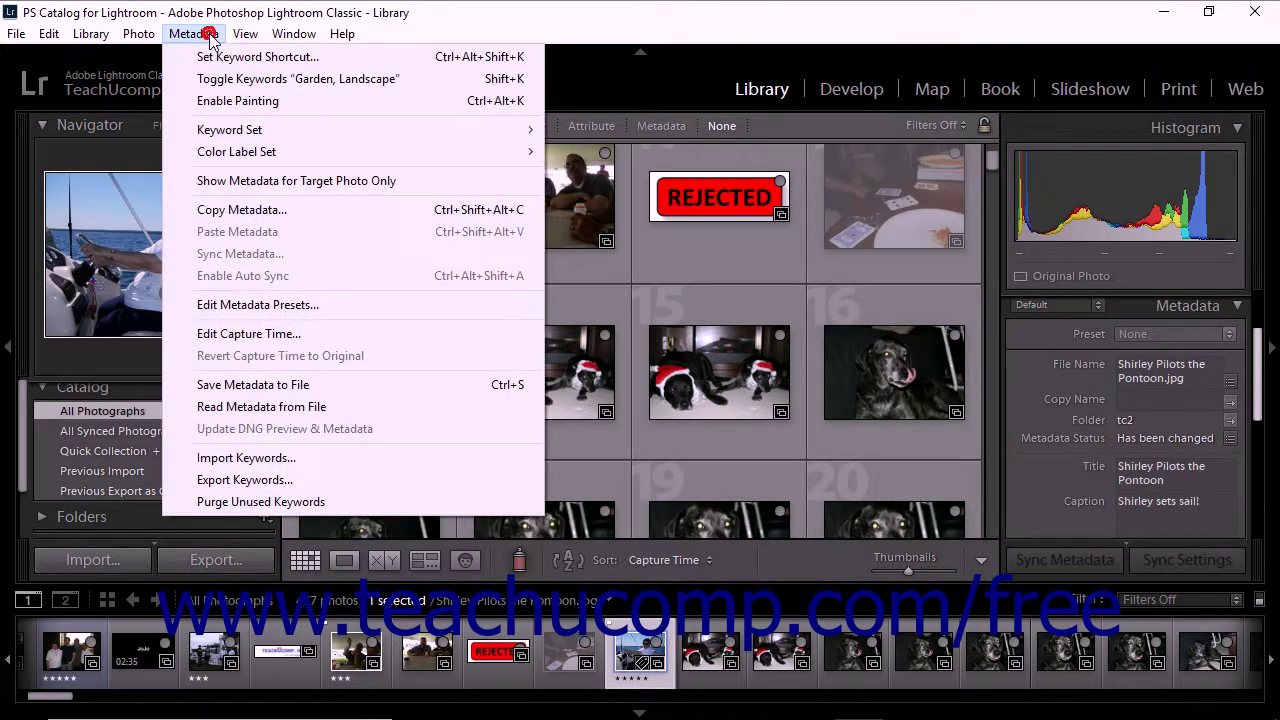
pyautogui.click(253, 341)
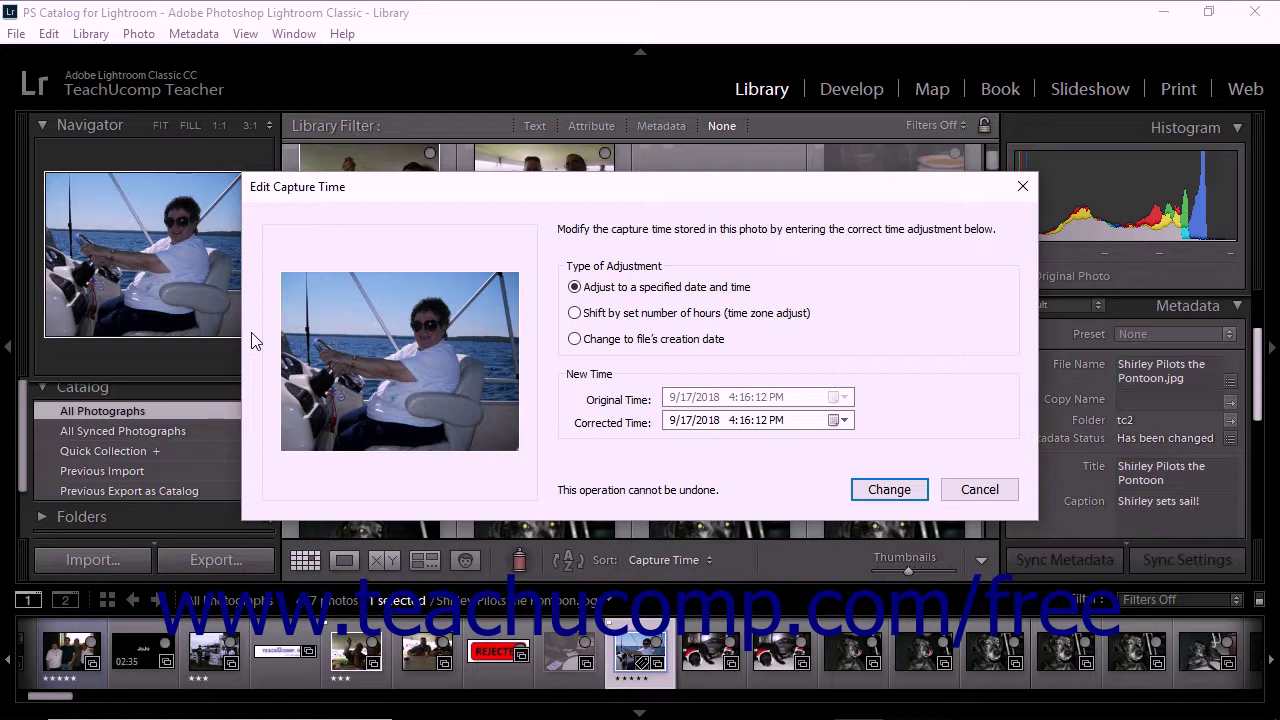
# Try adjusting the capture time to a specified date, setting the corrected date to 9/1/2018.
pyautogui.click(585, 288)
pyautogui.click(612, 424)
pyautogui.click(685, 420)
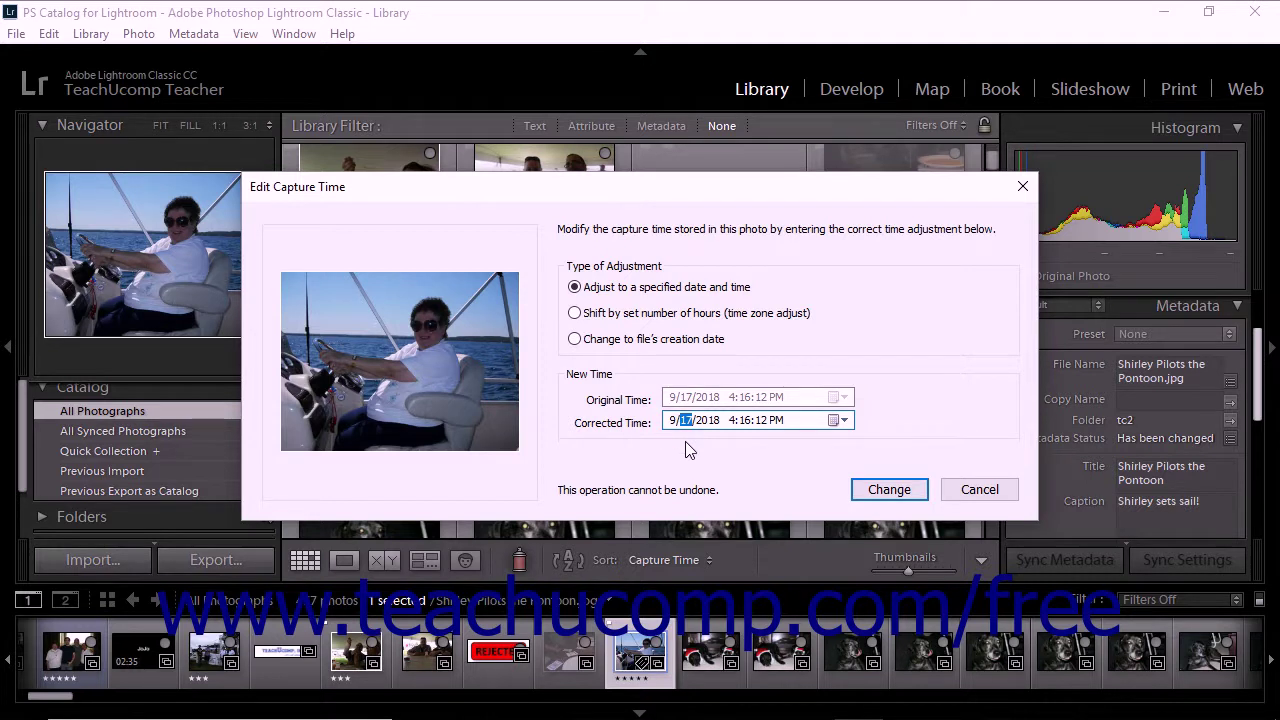
pyautogui.click(840, 422)
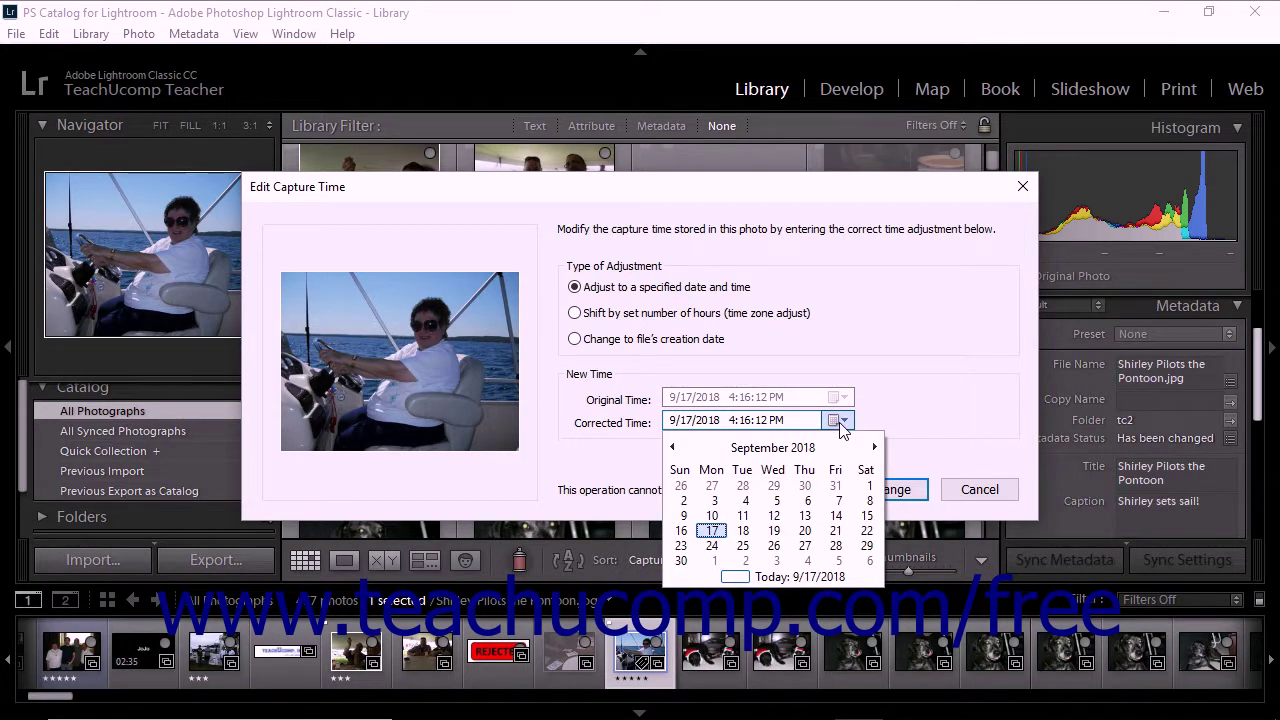
pyautogui.click(874, 447)
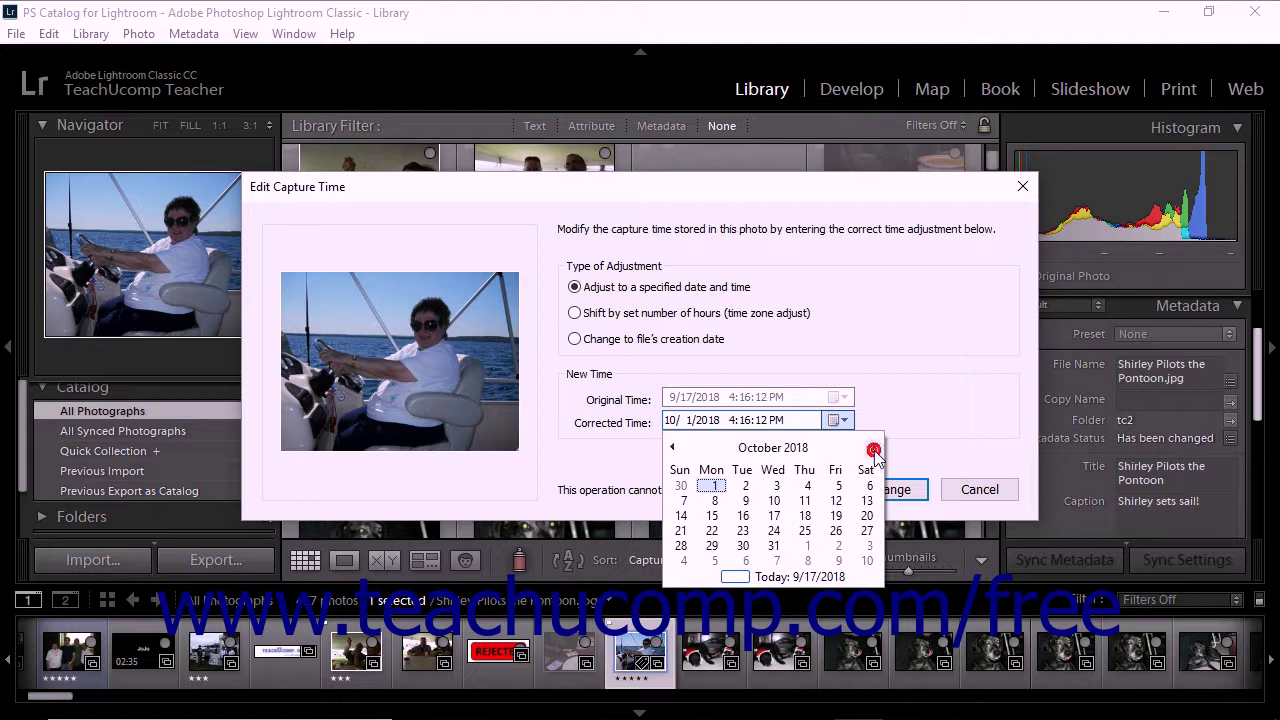
pyautogui.click(672, 447)
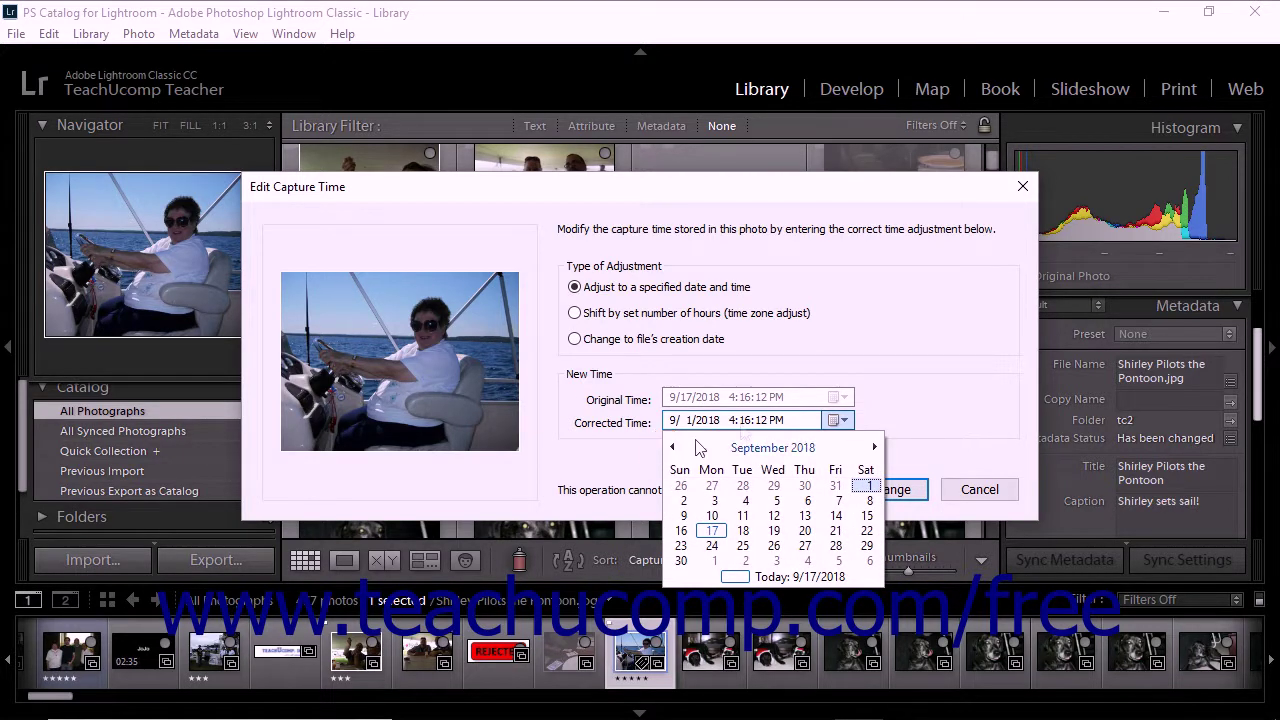
pyautogui.click(920, 410)
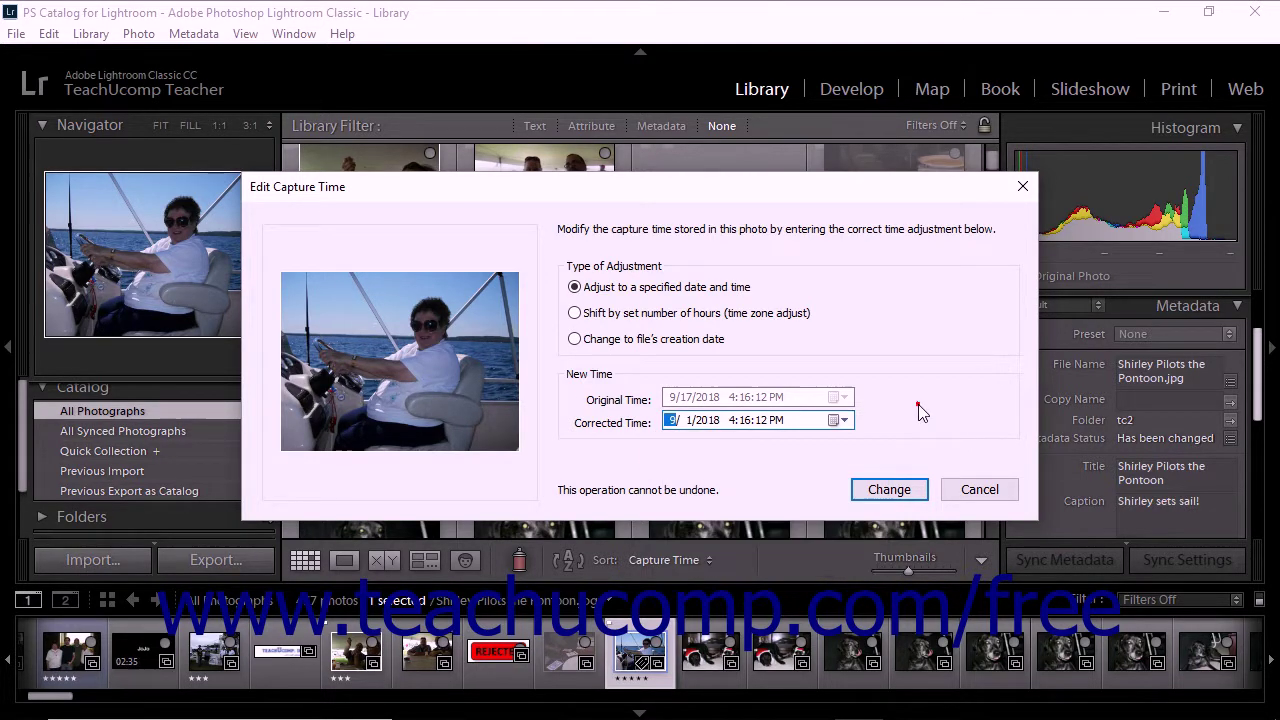
# Try the time zone adjustment that shifts the capture time by a set number of hours.
pyautogui.click(626, 318)
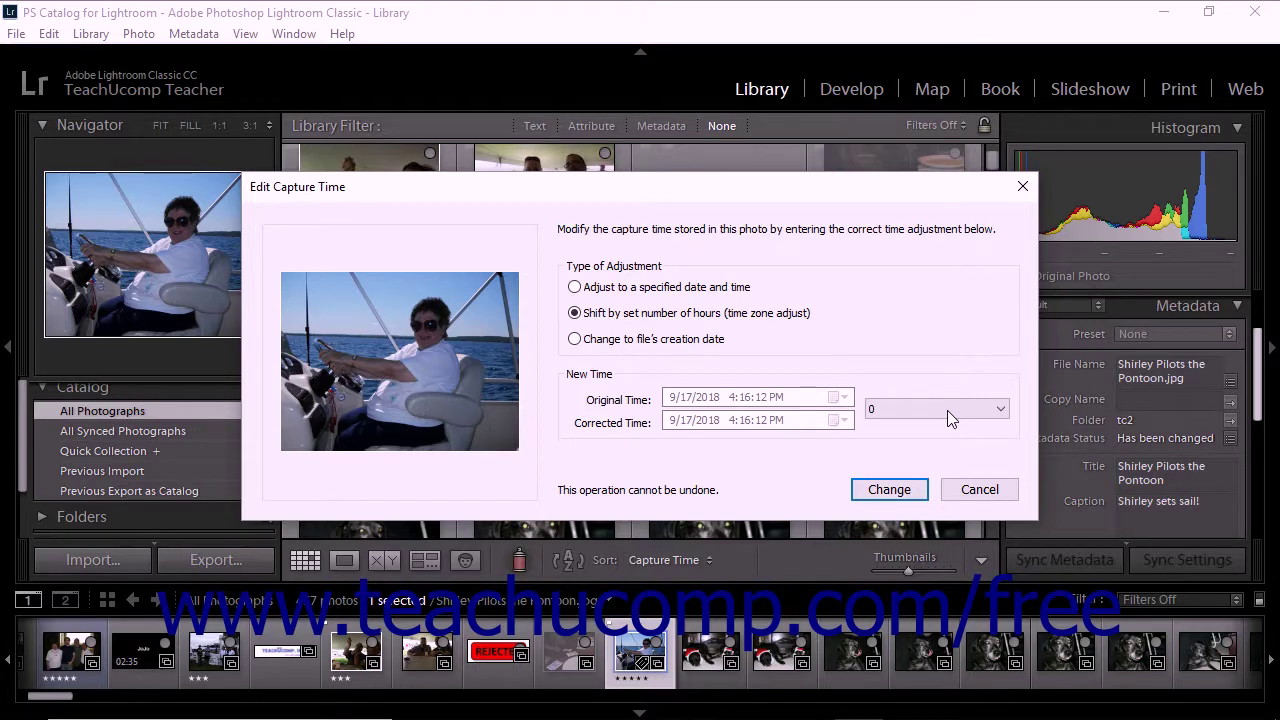
pyautogui.click(999, 409)
pyautogui.click(1002, 358)
# Change the pontoon photo's capture time to the file's creation date.
pyautogui.click(701, 341)
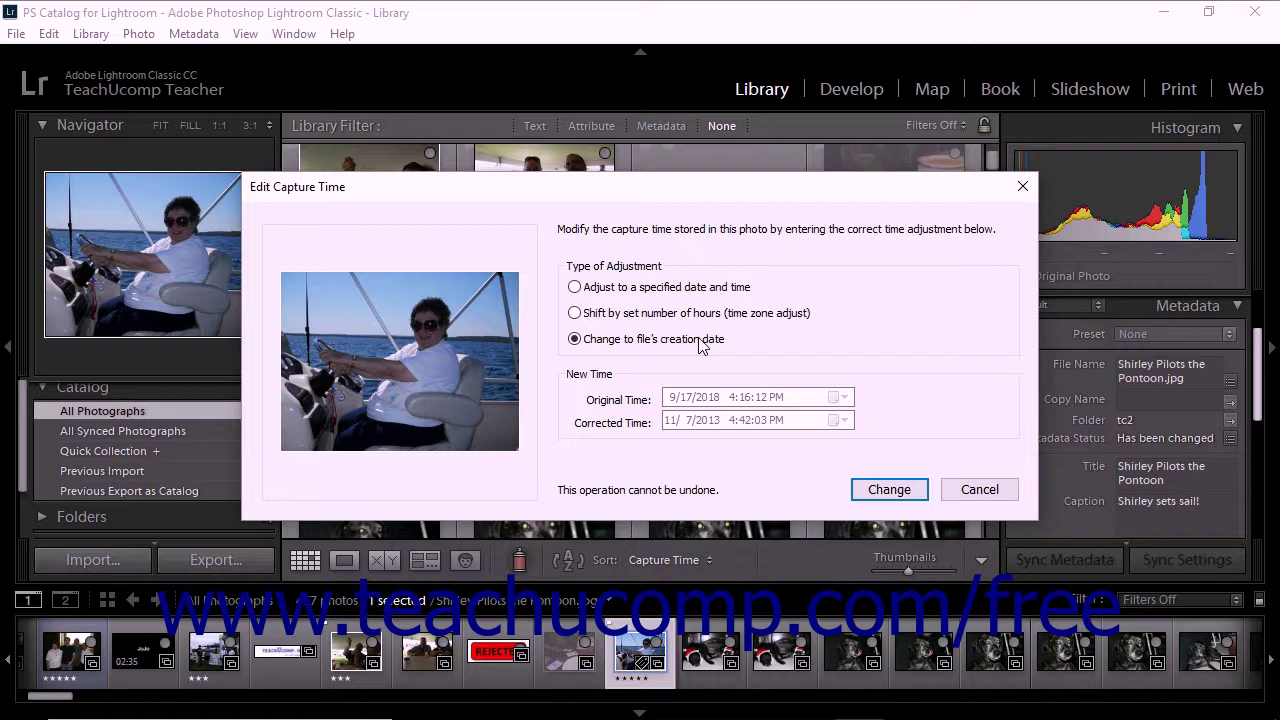
pyautogui.click(889, 490)
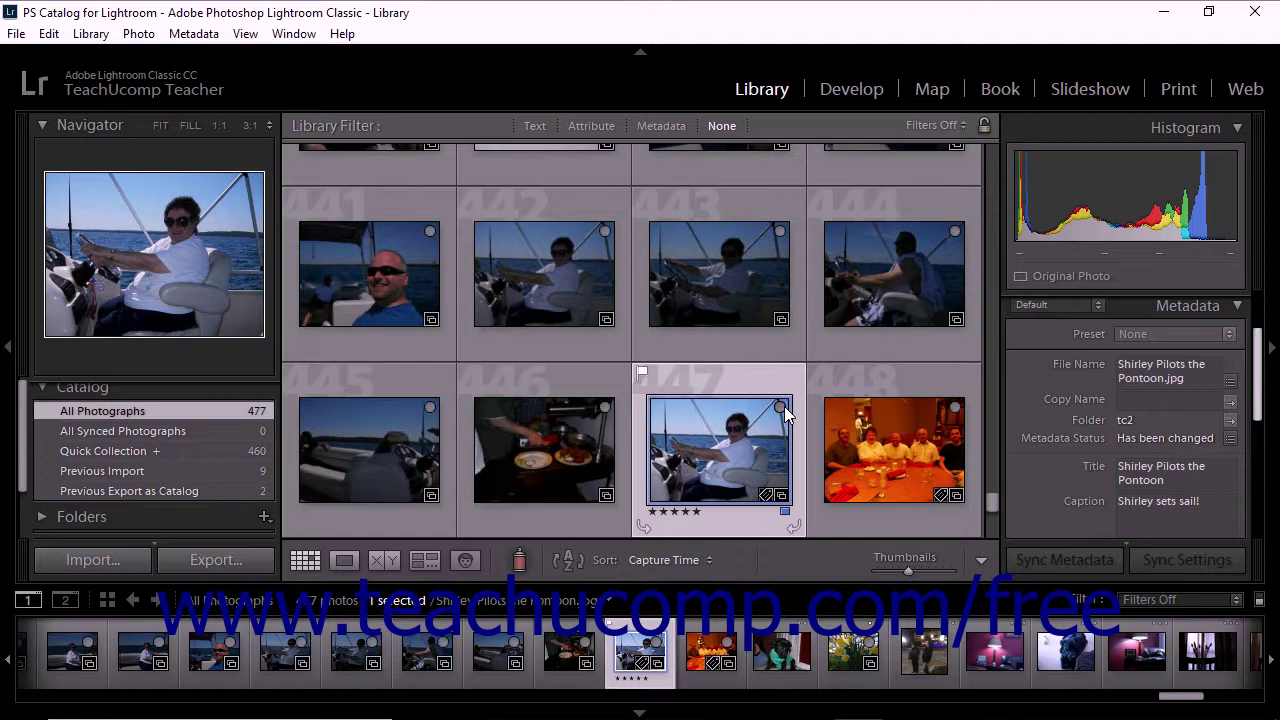